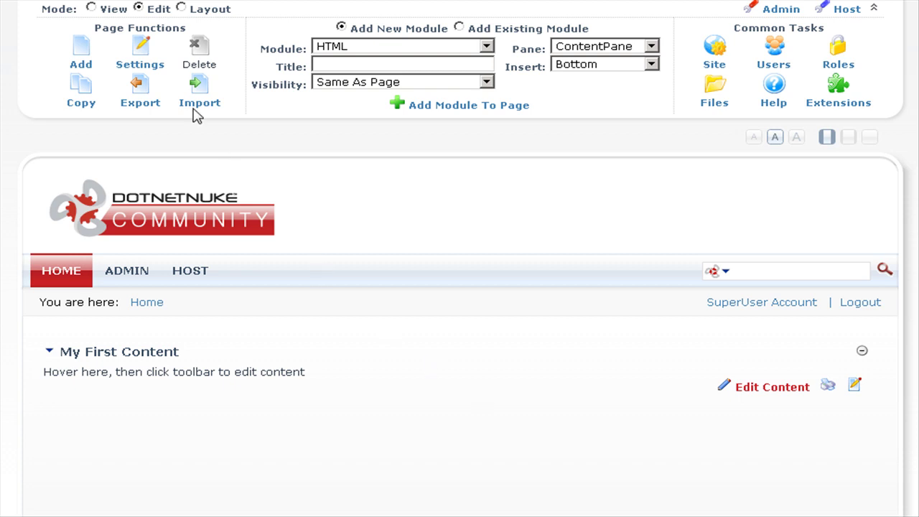
# Step: In layout mode, add an HTML module titled "Second Content" to the bottom of the ContentPane
pyautogui.click(181, 8)
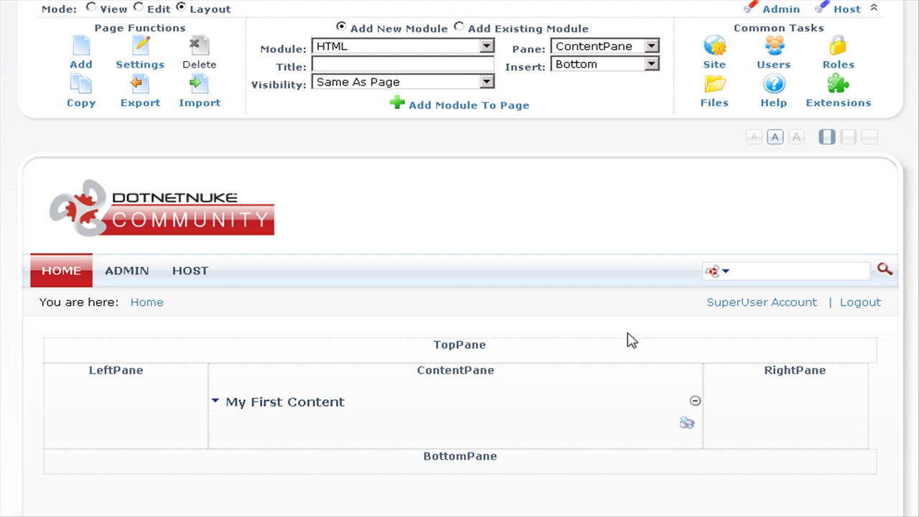
pyautogui.click(346, 62)
pyautogui.write('Second Content')
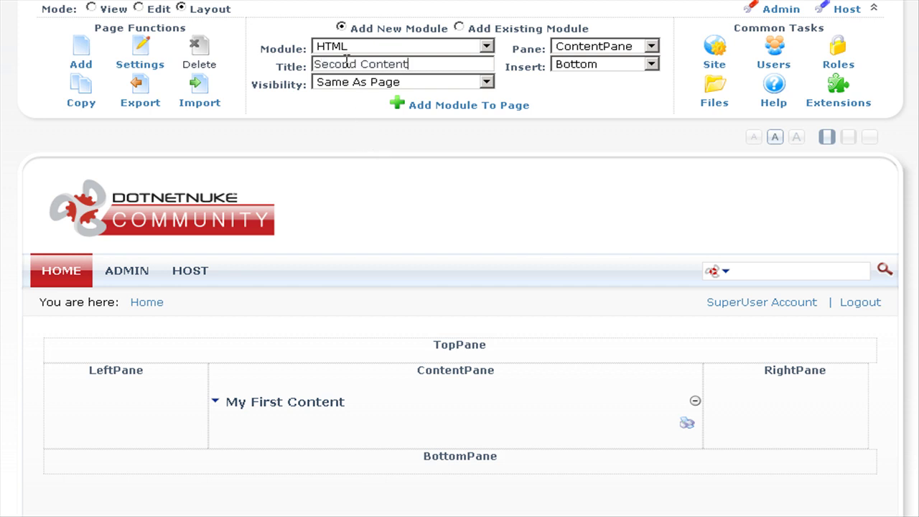
pyautogui.click(622, 69)
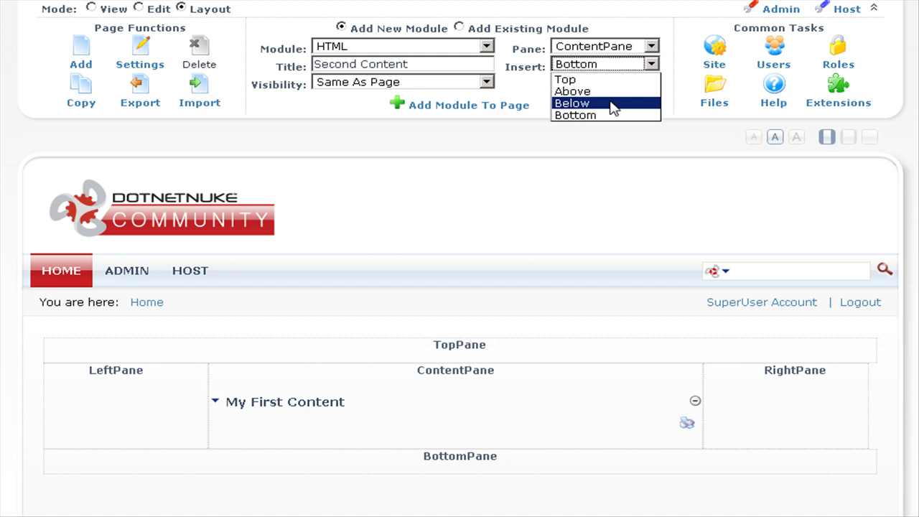
pyautogui.click(581, 116)
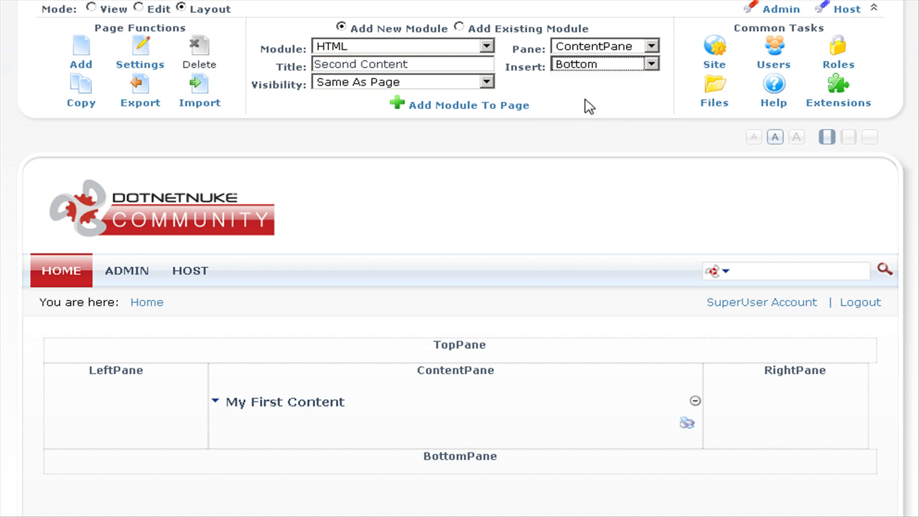
pyautogui.click(438, 108)
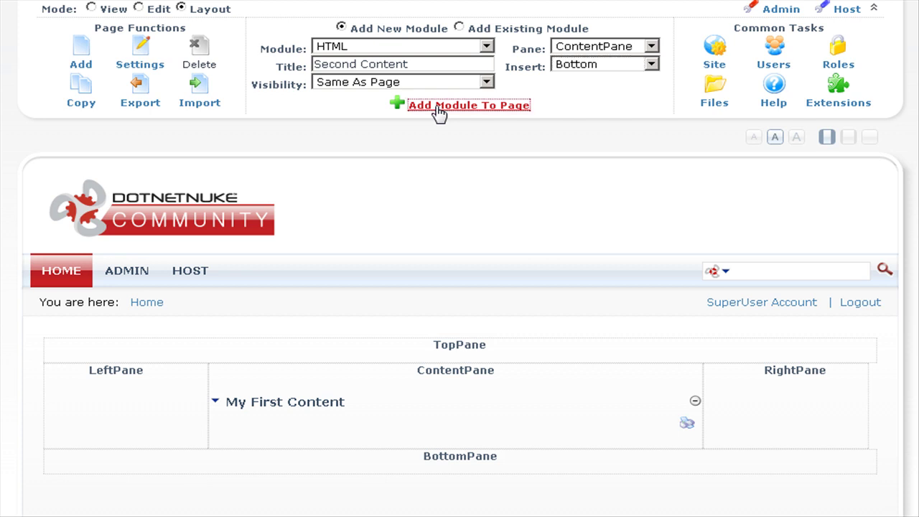
pyautogui.scroll(-3, 533, 194)
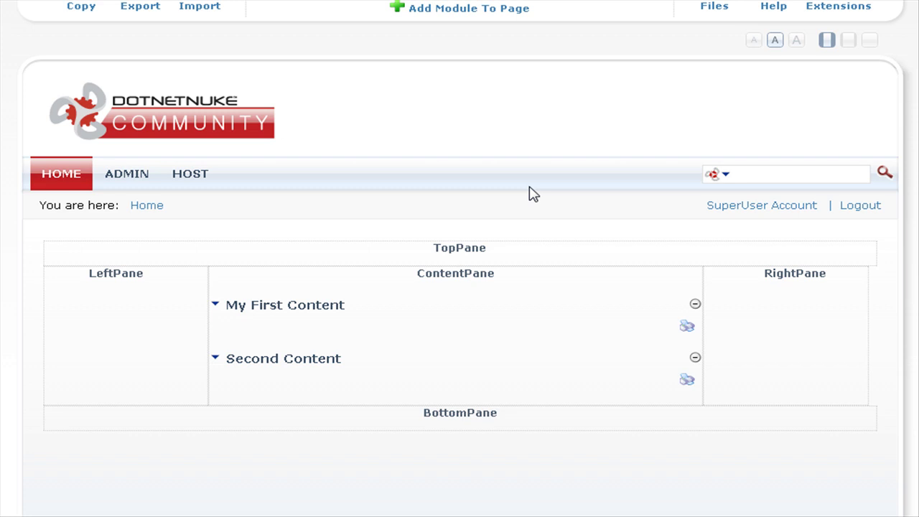
pyautogui.scroll(3, 531, 194)
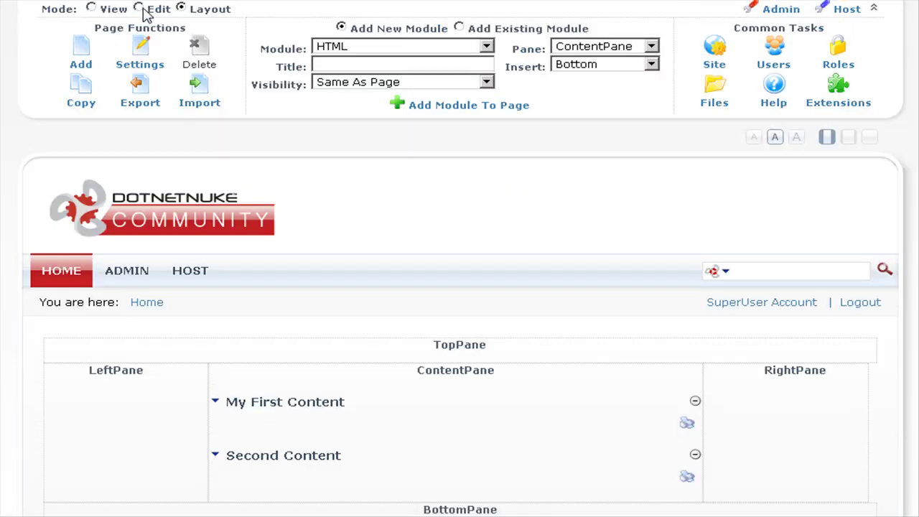
# Step: Return the page to edit mode and open the My First Content module's content for editing
pyautogui.click(139, 9)
pyautogui.scroll(-3, 524, 408)
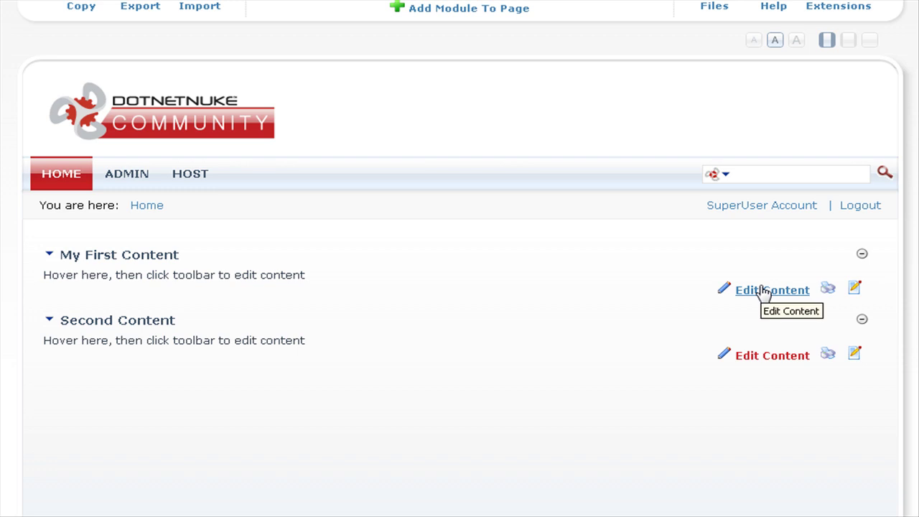
pyautogui.moveTo(50, 257)
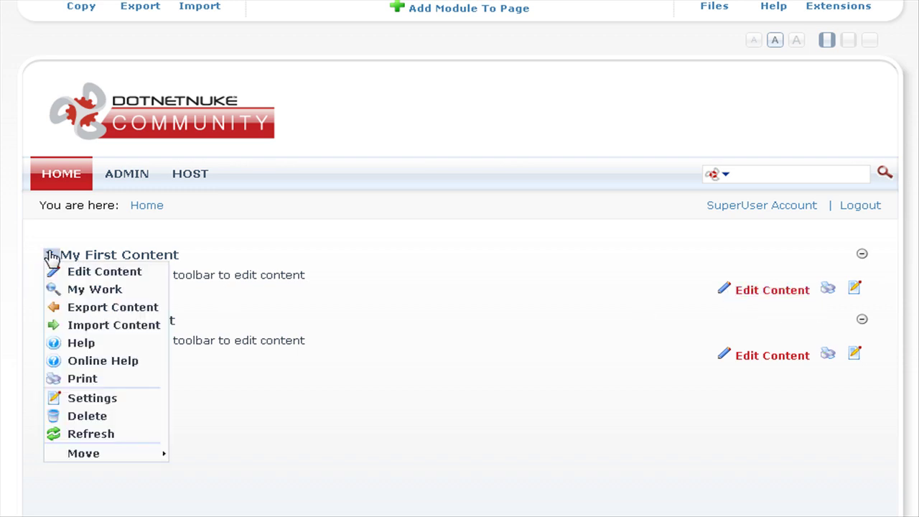
pyautogui.click(130, 278)
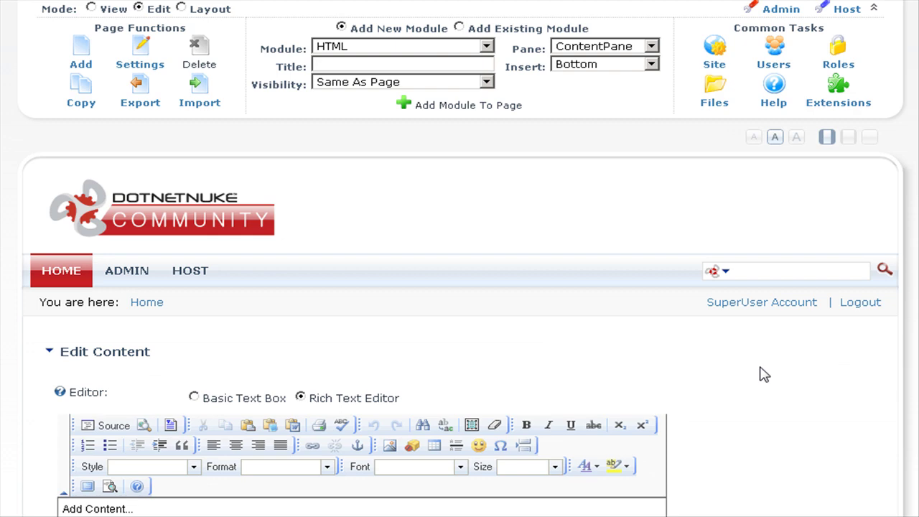
# Step: Replace the placeholder content with "Here is some example text:" followed by two paragraphs of Lorem ipsum text
pyautogui.scroll(-5, 763, 374)
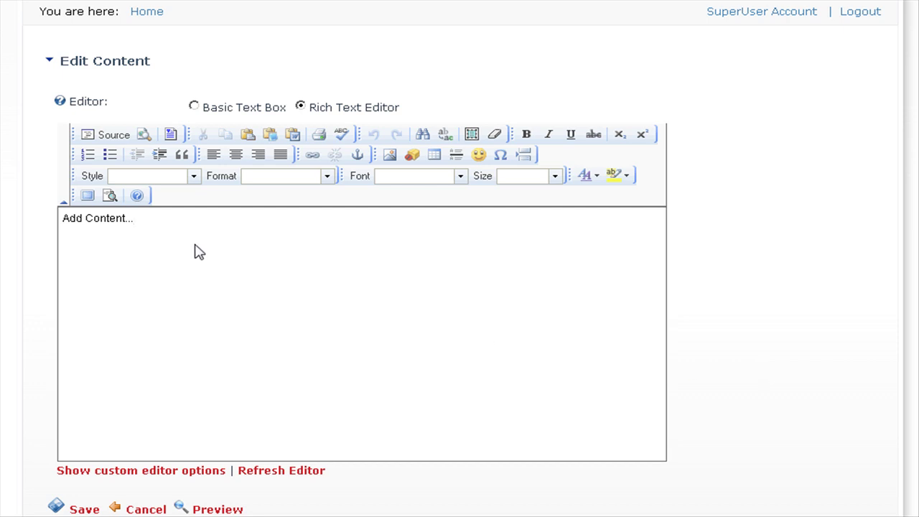
pyautogui.hotkey('ctrl', 'a')
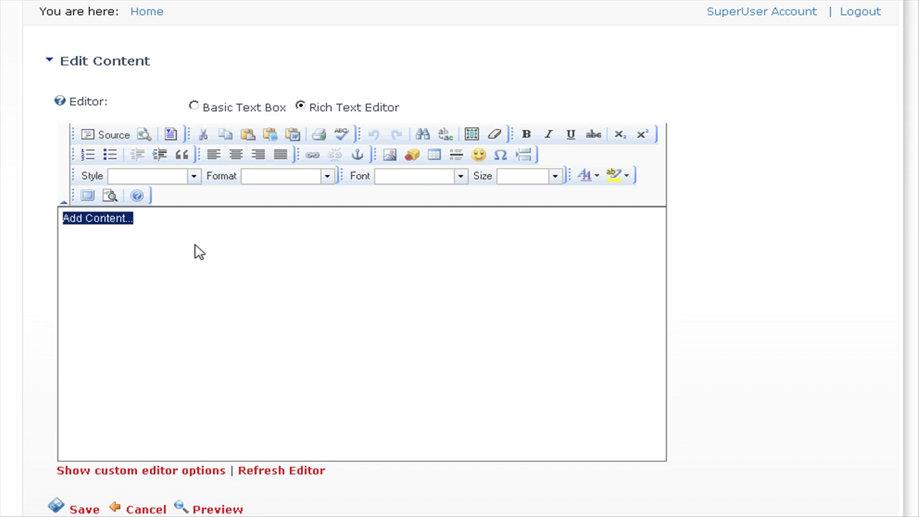
pyautogui.press('Delete')
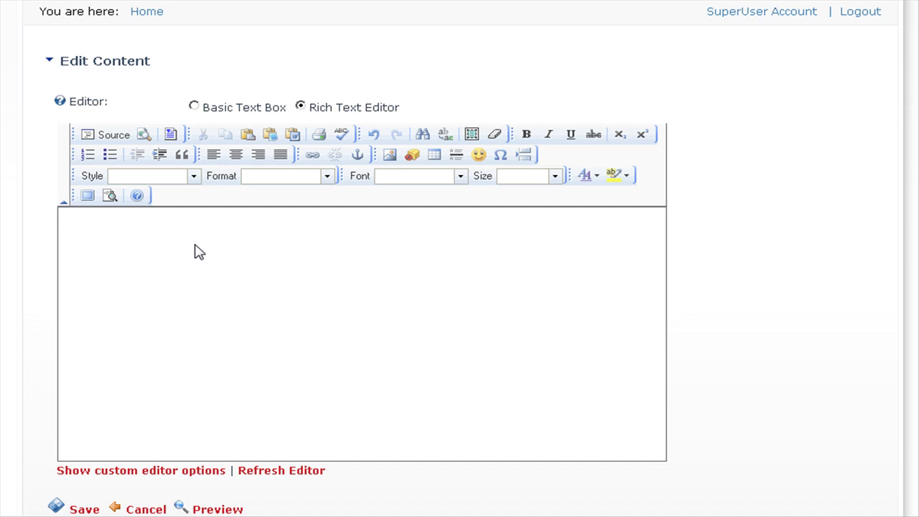
pyautogui.write('Here is some example text:')
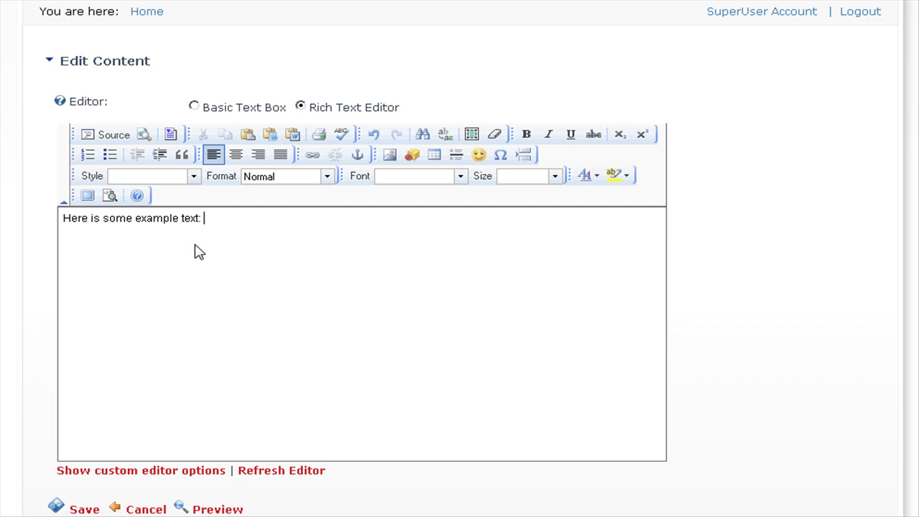
pyautogui.write('Lorem ipsum dolor sit amet, consectetur adipiscing elit. Vivamus volutpat turpis id nulla pulvinar rhoncus. Fusce blandit, dolor ut semper ornare, diam dolor euismod dui, non lobortis purus magna in sem. Aliquam erat volutpat. Mauris vestibulum scelerisque felis eget eleifend. In hac habitasse platea dictumst. Integer metus est, ultrices sit amet lobortis at, dictum vitae sem. Integer suscipit vulputate pulvinar. Mauris feugiat nibh ac nulla hendrerit et tincidunt est consequat. Suspendisse tempus justo dignissim diam tristique quis rutrum mi porttitor. Donec sagittis massa et nisi laoreet cursus. Phasellus elementum dui vitae nisi congue convallis. Nam egestas velit ac urna volutpat tempus tempus magna suscipit. Morbi lacus eros, rhoncus sed vehicula eget, placerat ac turpis. Nulla a dolor mi, a pulvinar magna. Maecenas sagittis ante euismod neque egestas vitae placerat diam aliquet. Maecenas mi tellus, sagittis nec accumsan venenatis, fermentum nec magna.')
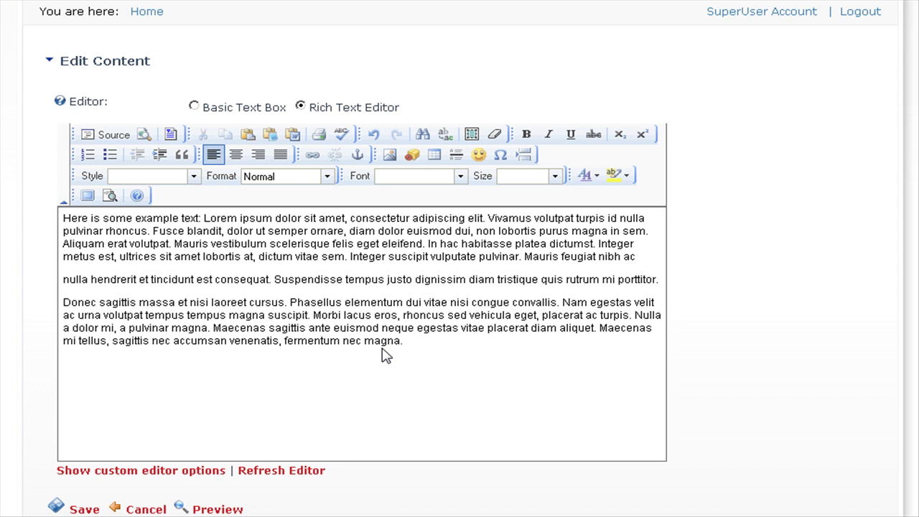
# Step: Make the words "Donec sagittis" at the start of the last paragraph bold
pyautogui.click(137, 302)
pyautogui.moveTo(137, 301); pyautogui.dragTo(63, 303)
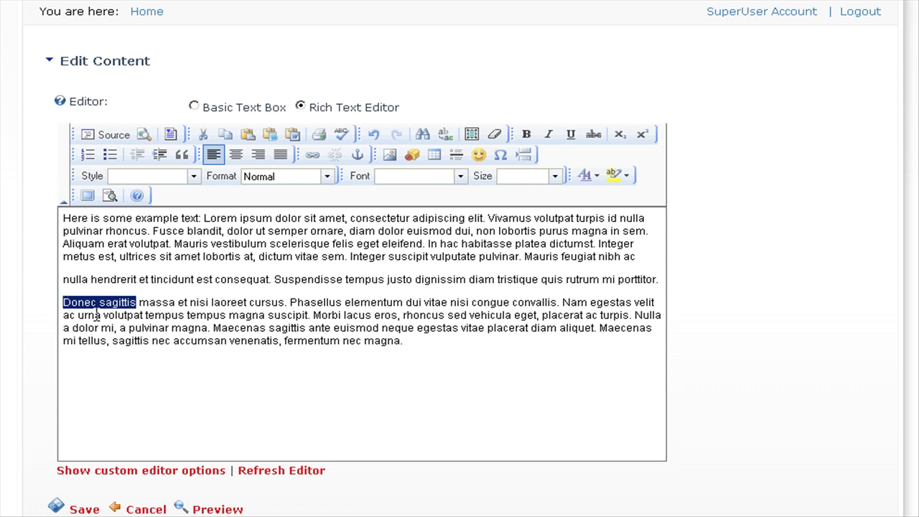
pyautogui.click(526, 134)
pyautogui.click(271, 302)
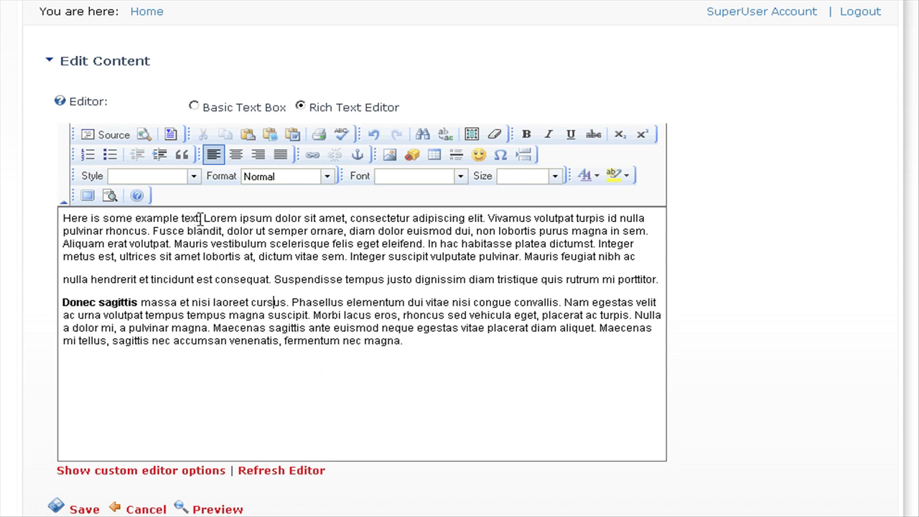
# Step: Italicize the opening phrase "Here is some example text:"
pyautogui.moveTo(201, 218); pyautogui.dragTo(64, 223)
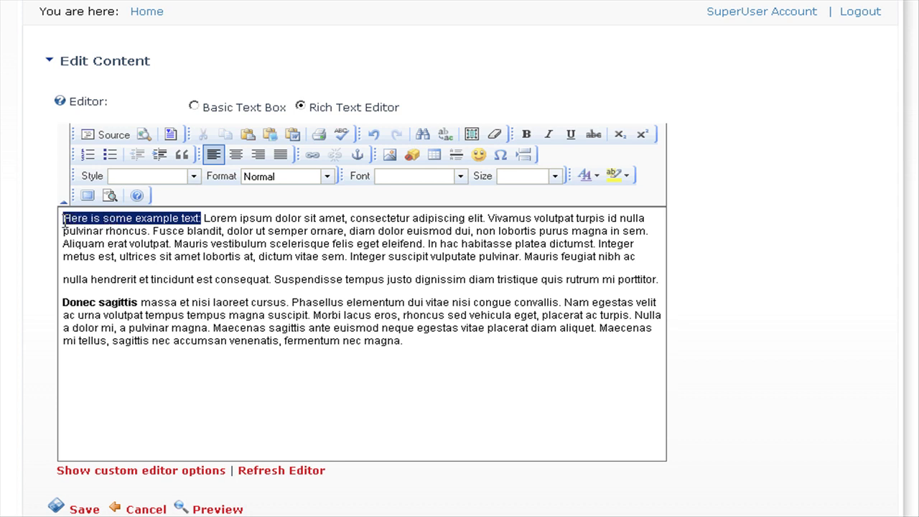
pyautogui.click(548, 135)
pyautogui.click(119, 255)
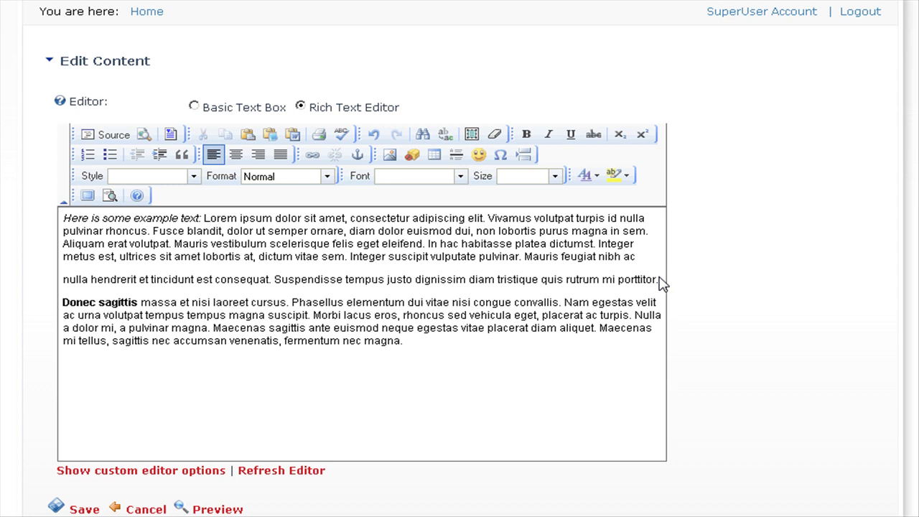
# Step: Underline the line running from "nulla hendrerit" to "rutrum mi porttitor."
pyautogui.moveTo(659, 279); pyautogui.dragTo(62, 279)
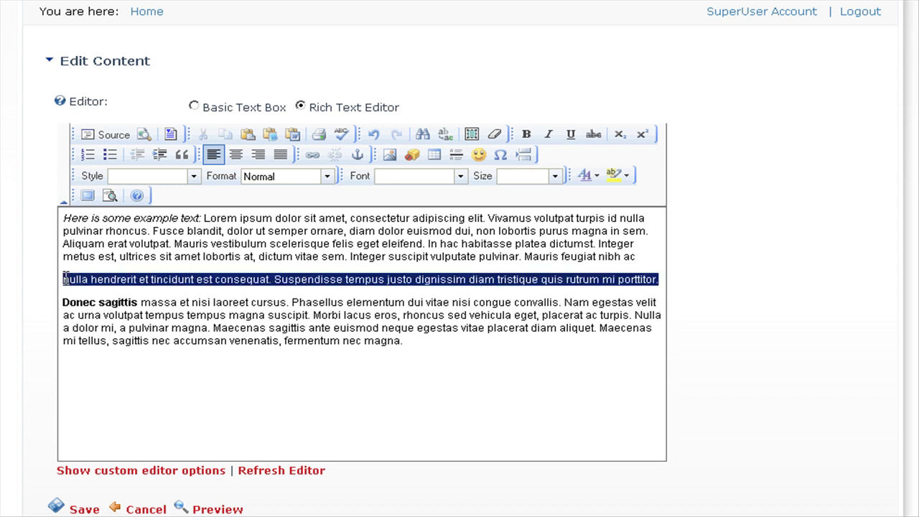
pyautogui.click(570, 135)
pyautogui.click(223, 356)
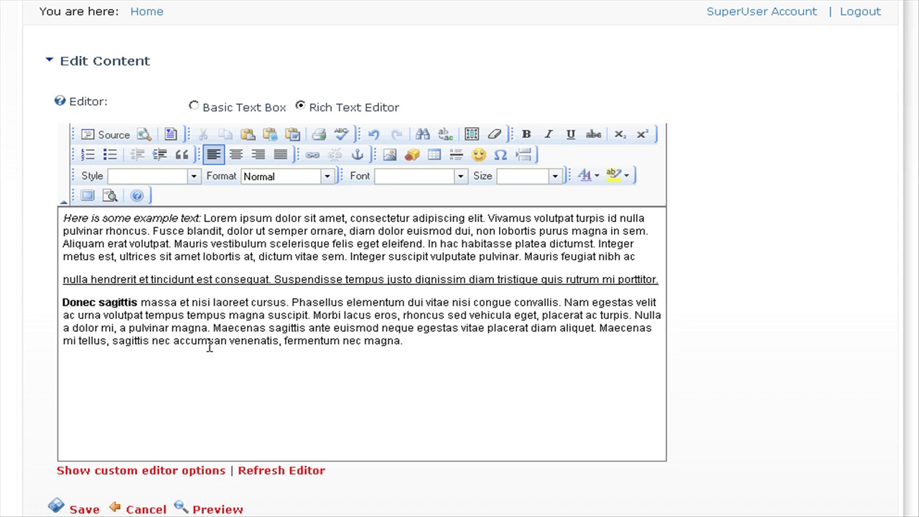
pyautogui.click(460, 177)
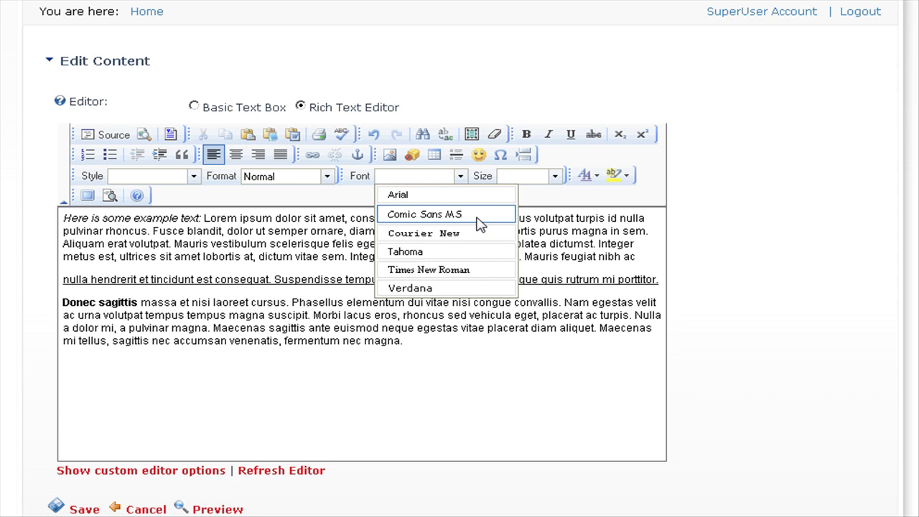
pyautogui.click(487, 353)
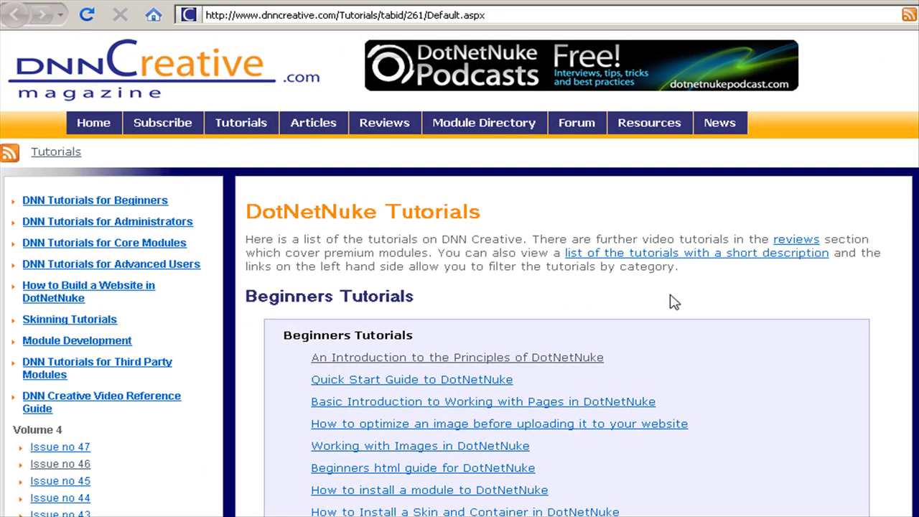
# Step: Look through the DotNetNuke Tutorials list on the DNN Creative website down to the FCK Editor entries under Core Module Tutorials
pyautogui.scroll(-10, 668, 302)
pyautogui.scroll(-20, 674, 302)
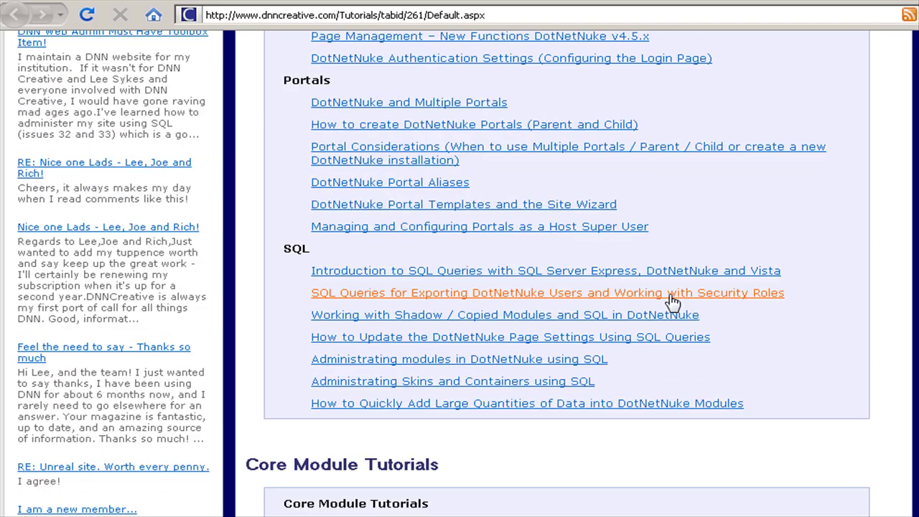
pyautogui.scroll(-5, 673, 301)
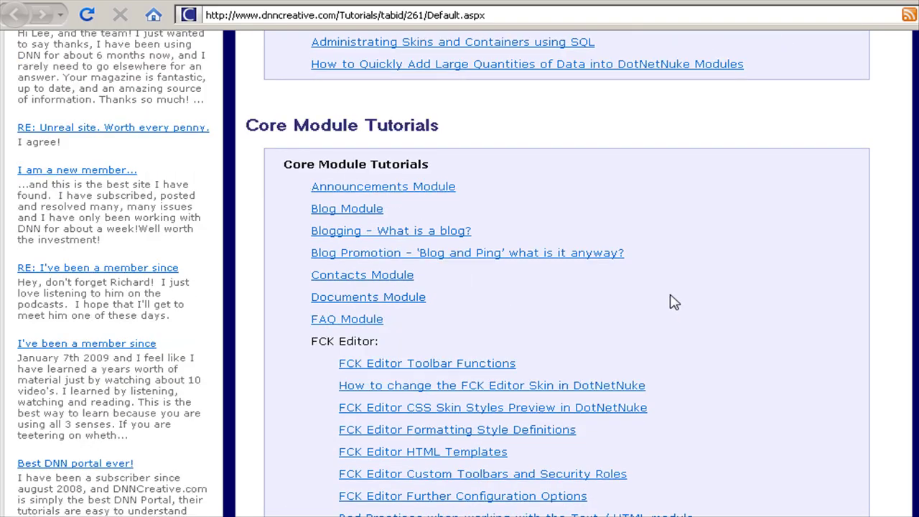
pyautogui.scroll(-1, 673, 301)
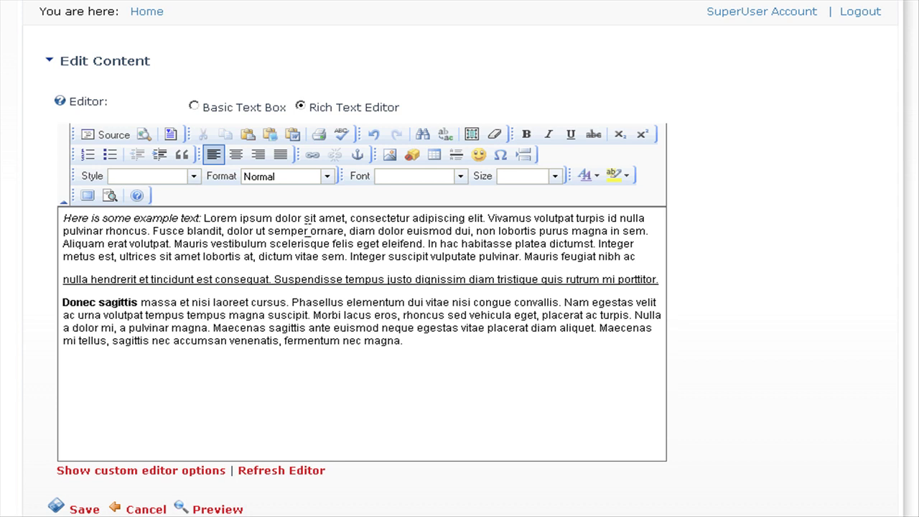
pyautogui.moveTo(308, 231); pyautogui.dragTo(152, 231)
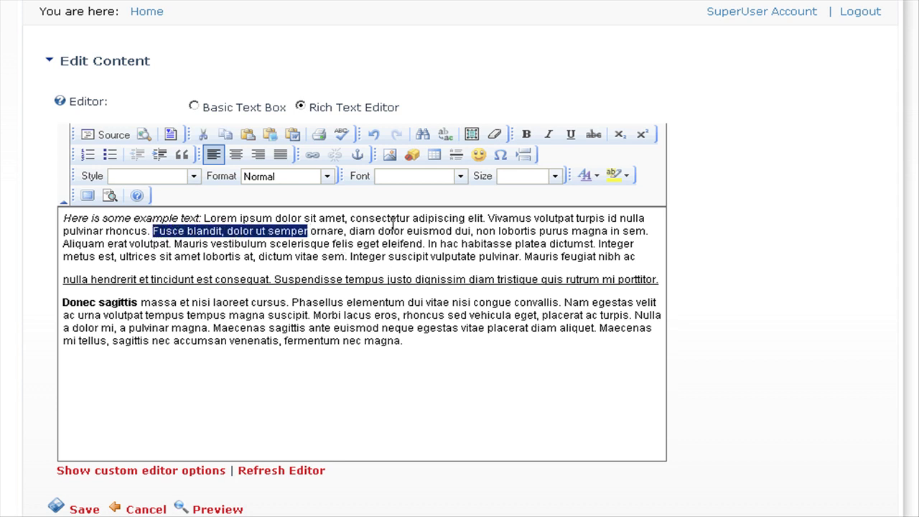
pyautogui.click(313, 155)
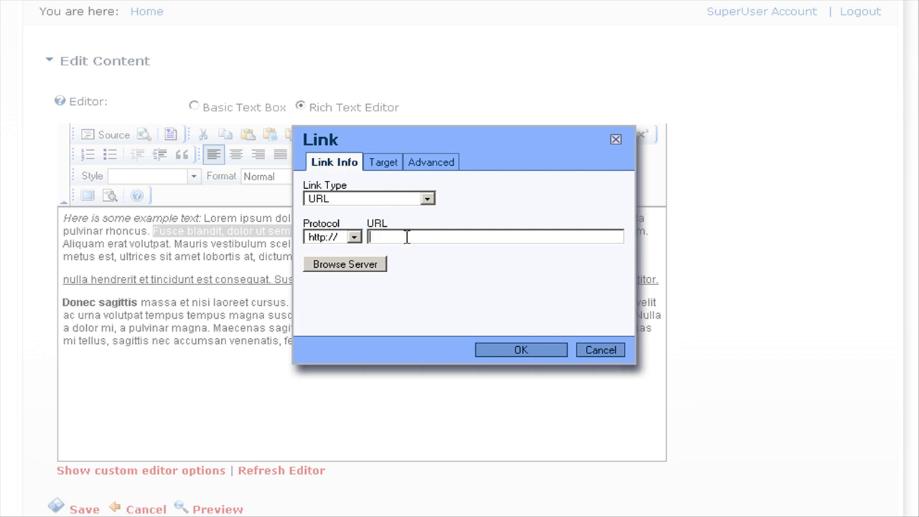
pyautogui.write('www.dnncreative.com')
pyautogui.click(518, 352)
pyautogui.click(330, 244)
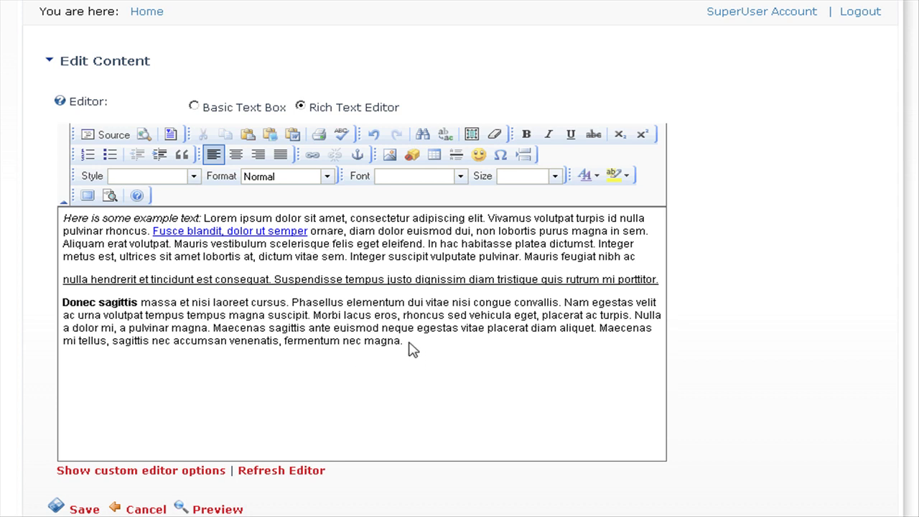
# Step: Start a new line after the last paragraph and choose datasprings.gif from the server's image gallery as the image to insert
pyautogui.moveTo(380, 351); pyautogui.dragTo(388, 355)
pyautogui.click(435, 349)
pyautogui.press('Return')
pyautogui.click(390, 156)
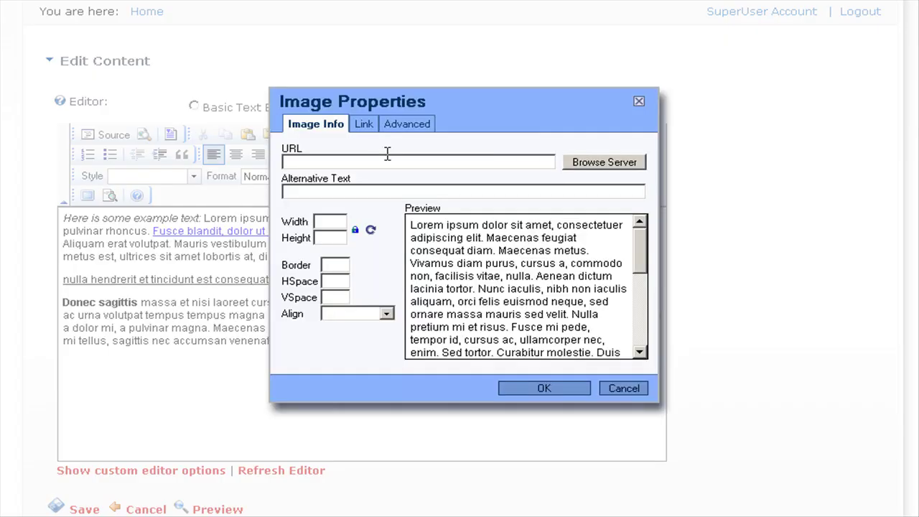
pyautogui.click(610, 164)
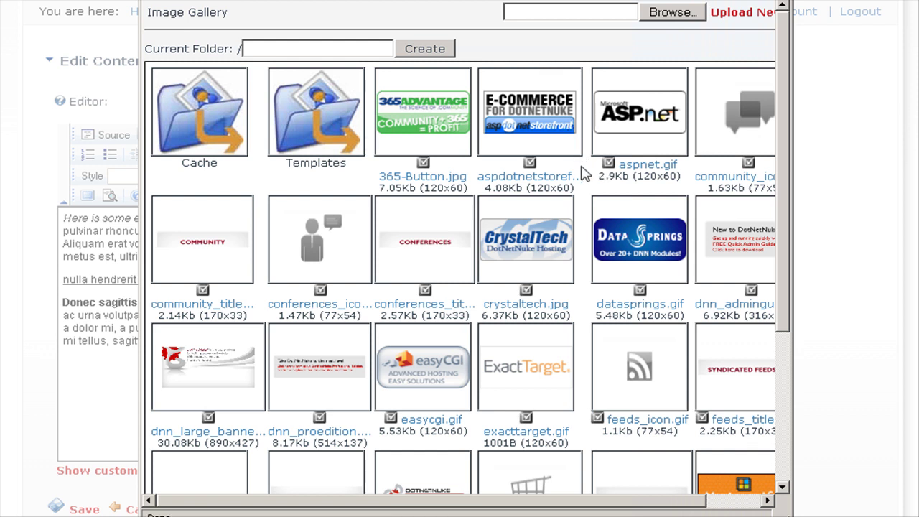
pyautogui.moveTo(630, 508); pyautogui.dragTo(683, 506)
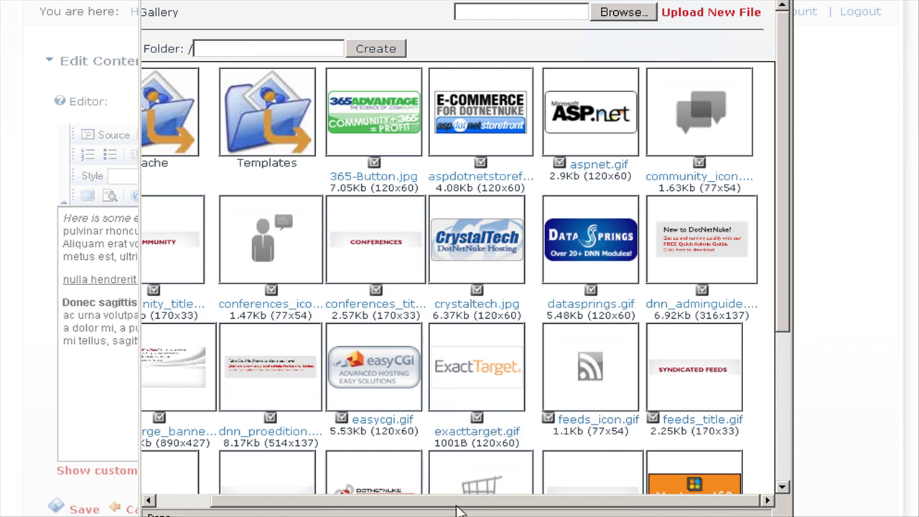
pyautogui.moveTo(460, 502); pyautogui.dragTo(396, 503)
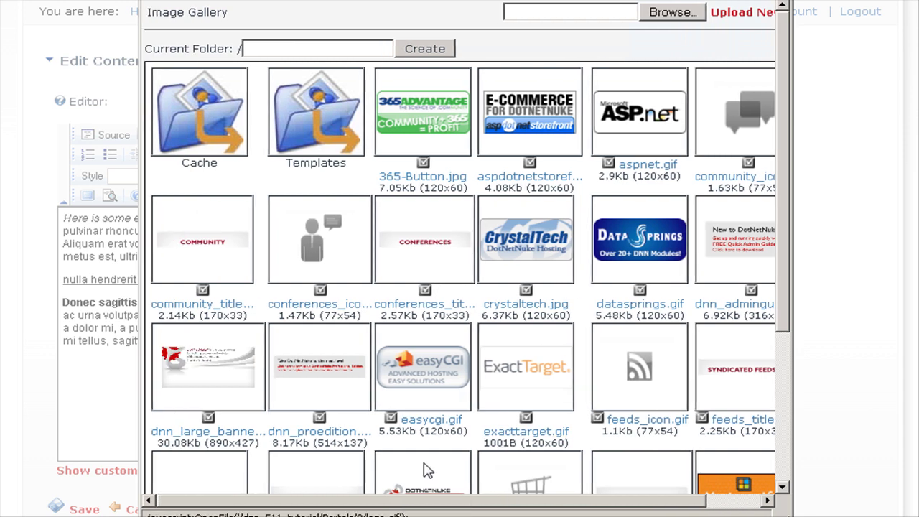
pyautogui.click(639, 246)
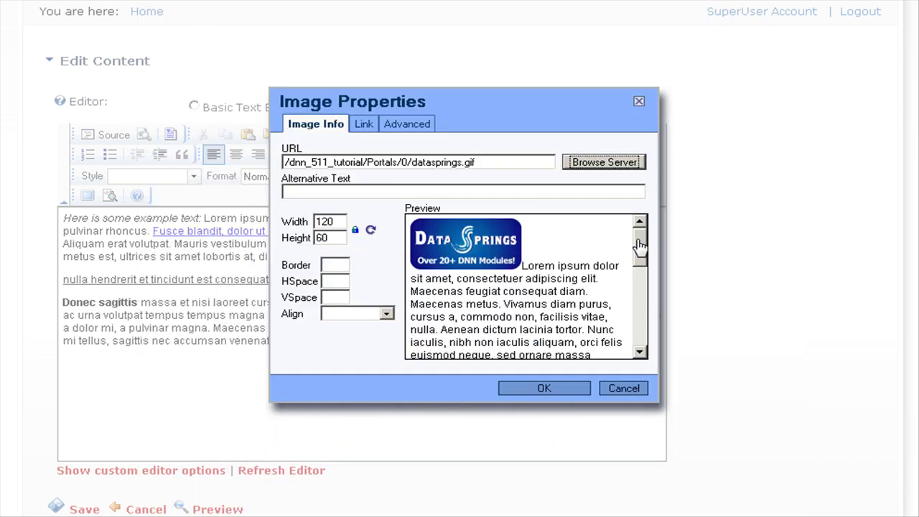
# Step: Give the image the alternative text "DataSprings" and insert it into the content
pyautogui.click(305, 194)
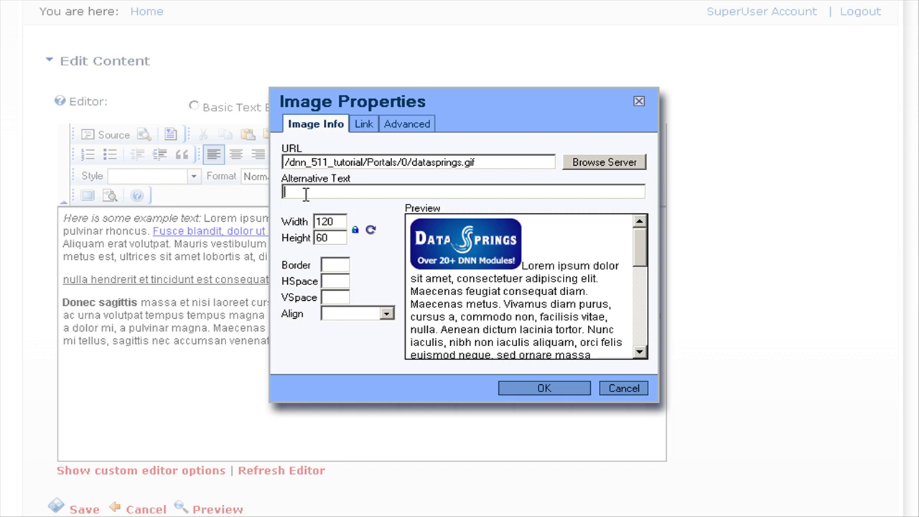
pyautogui.write('DataSprings')
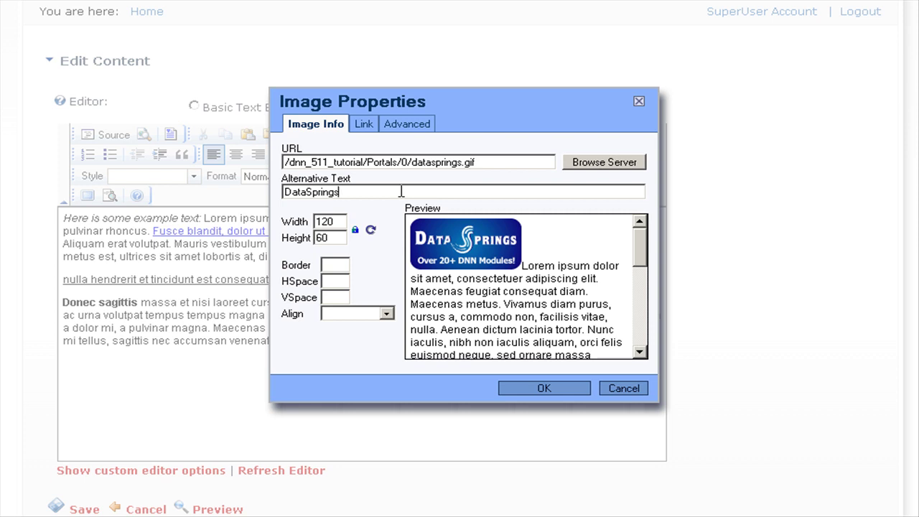
pyautogui.click(540, 388)
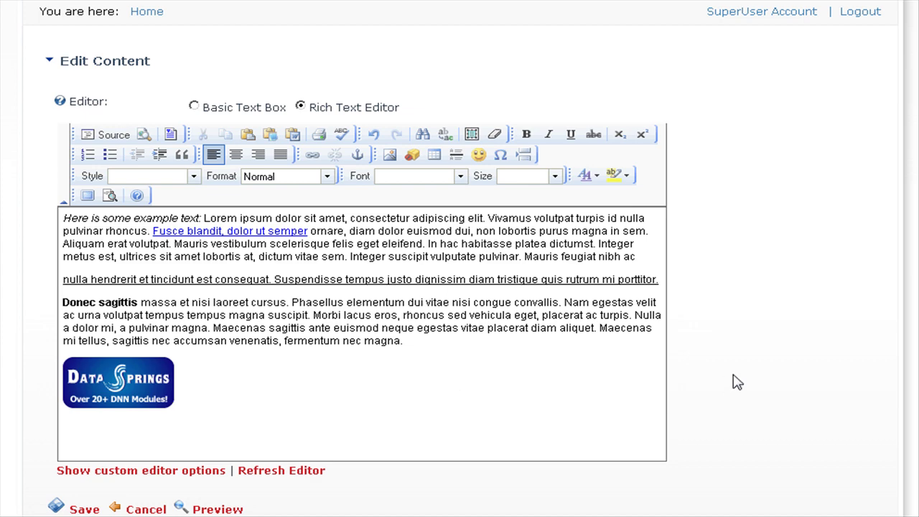
# Step: Save the edited My First Content module and view it on the Home page
pyautogui.scroll(-3, 737, 381)
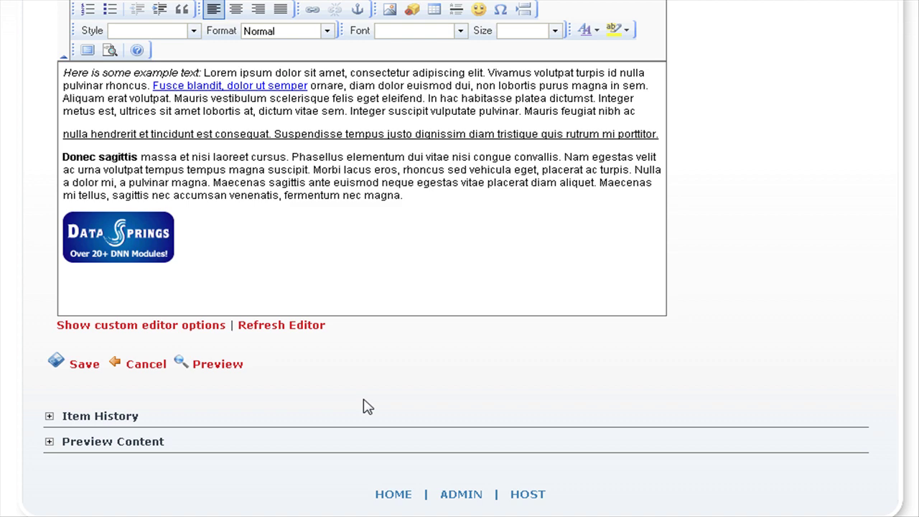
pyautogui.click(84, 366)
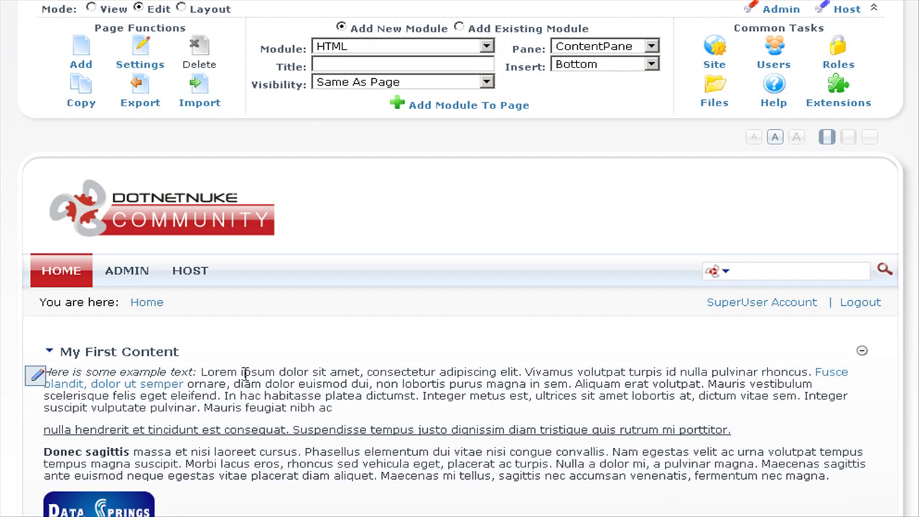
pyautogui.scroll(-3, 429, 397)
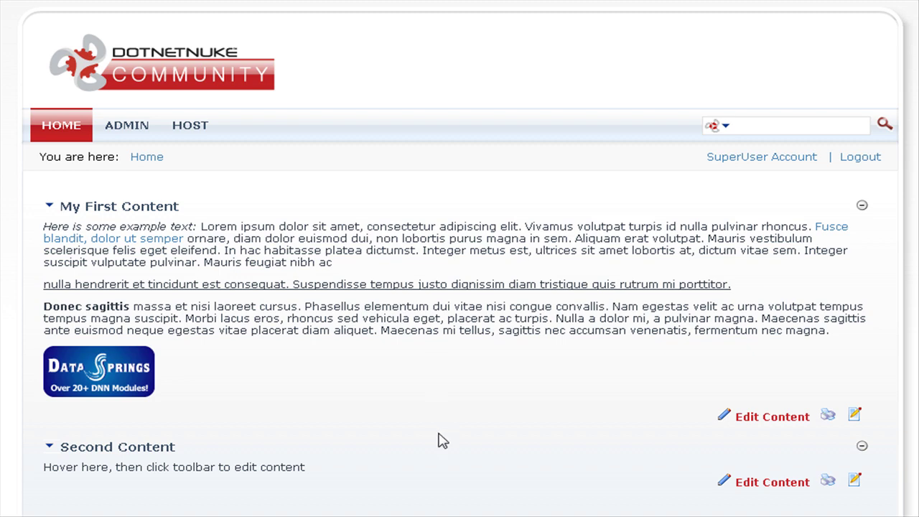